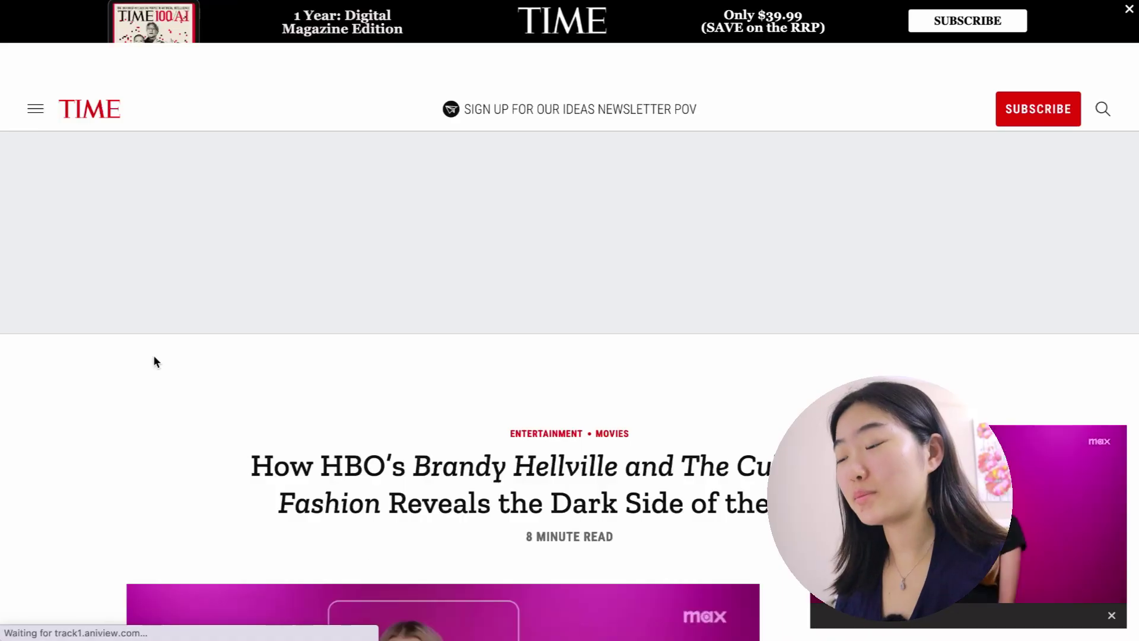
Scroll through the TIME article on Brandy Melville and its embedded video
scroll(154, 357, "down", 3)
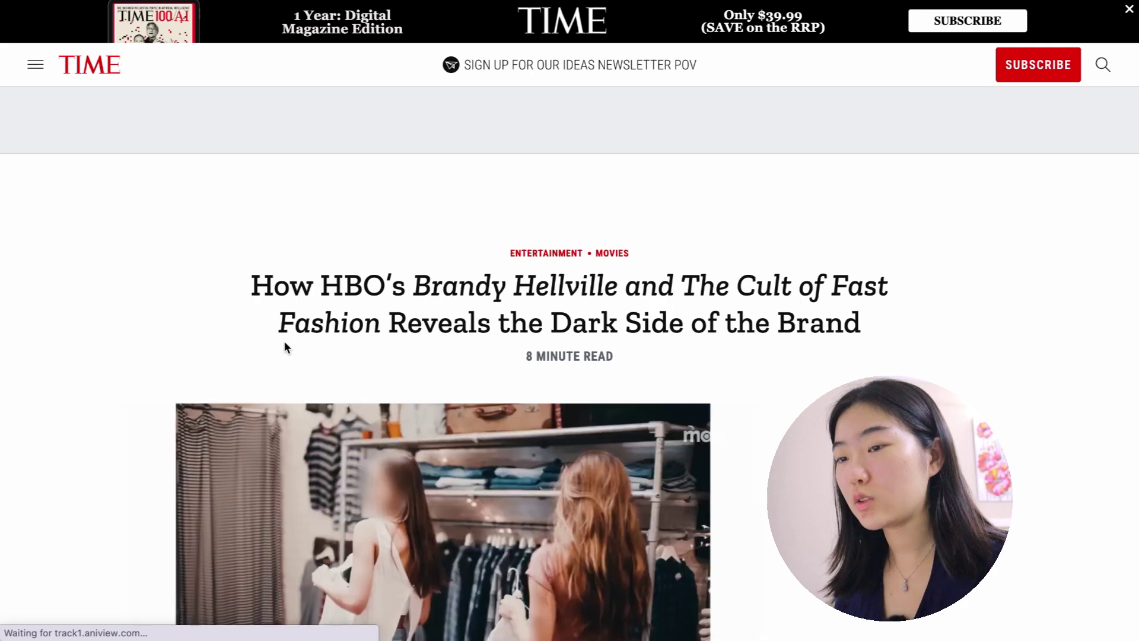
scroll(285, 343, "down", 4)
scroll(311, 267, "up", 1)
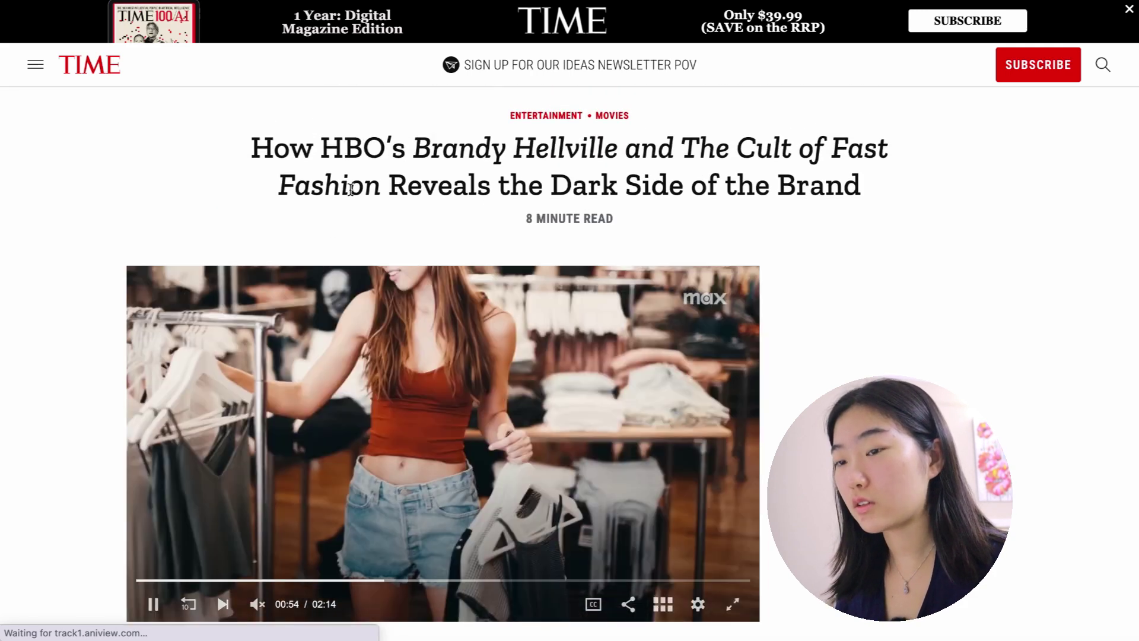
scroll(311, 266, "down", 2)
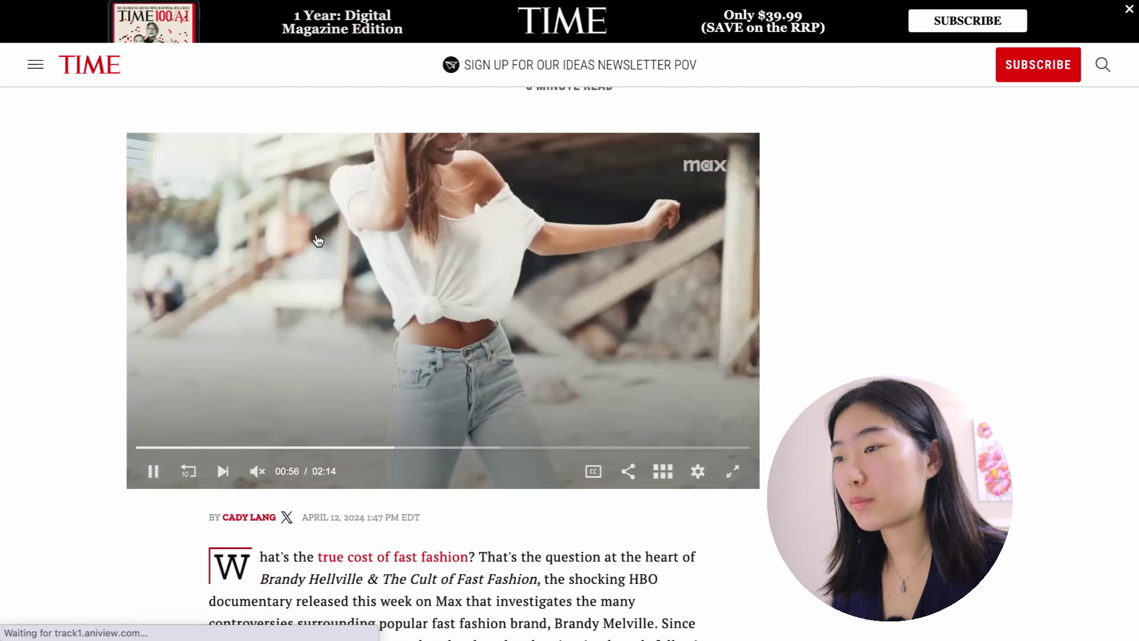
scroll(318, 240, "down", 3)
scroll(317, 241, "up", 5)
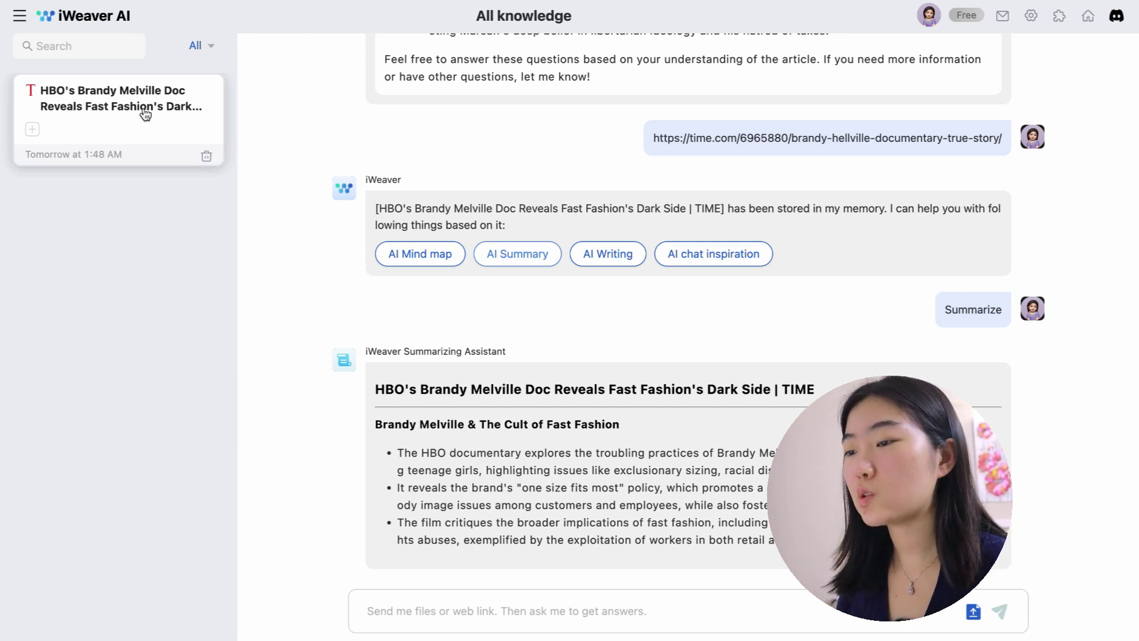
Create a 'News' tag and attach it to the Brandy Melville article
left_click(32, 133)
left_click(142, 178)
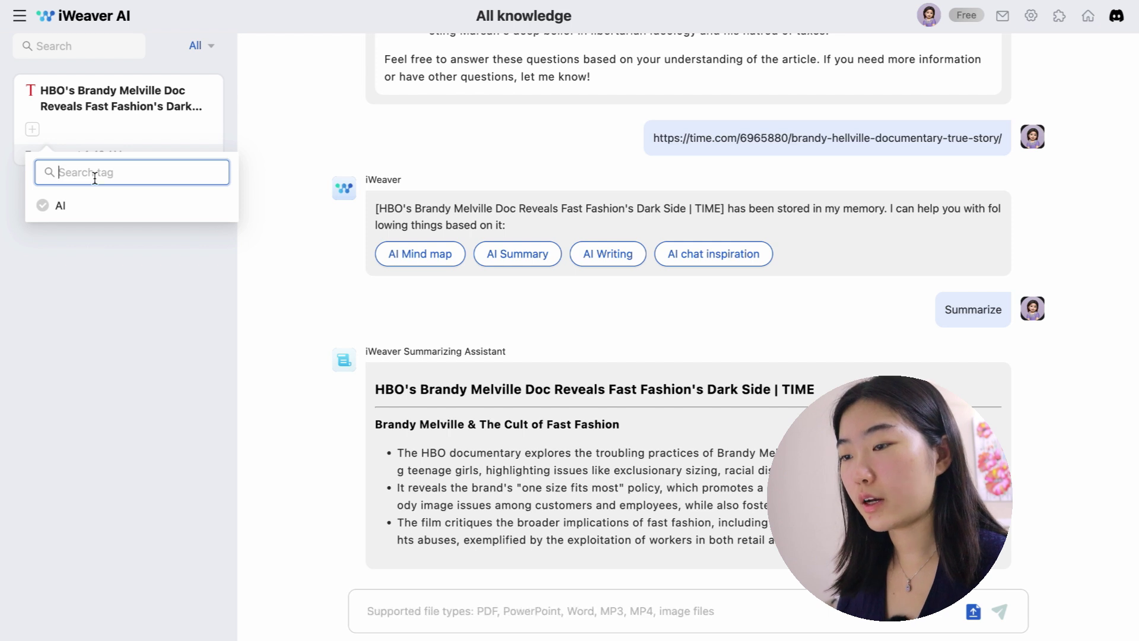
type("News")
left_click(194, 215)
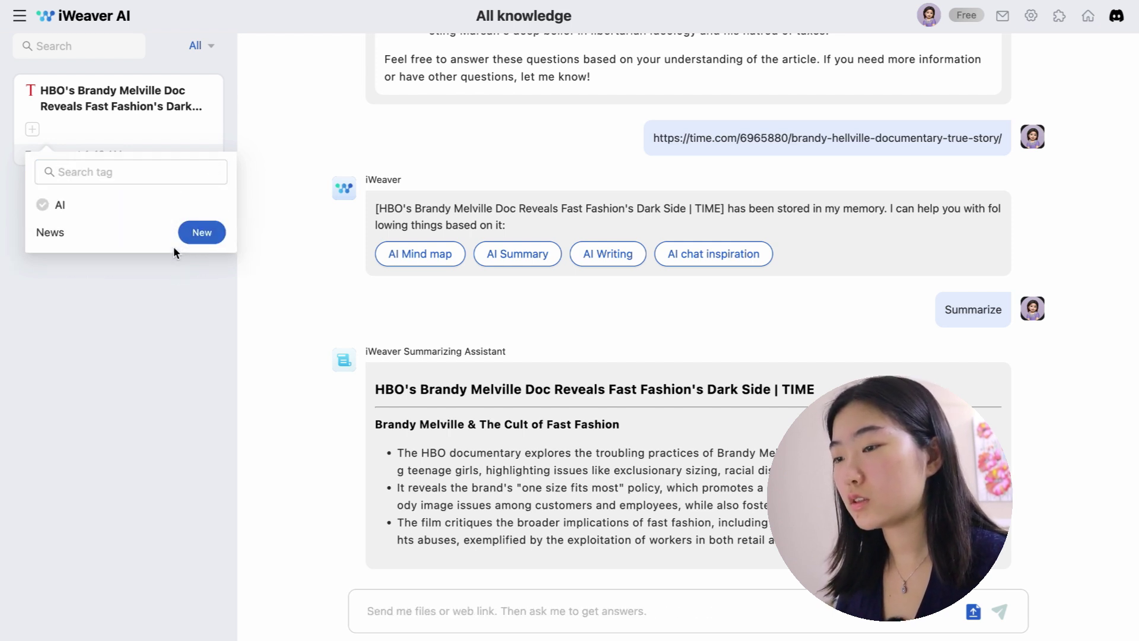
left_click(174, 247)
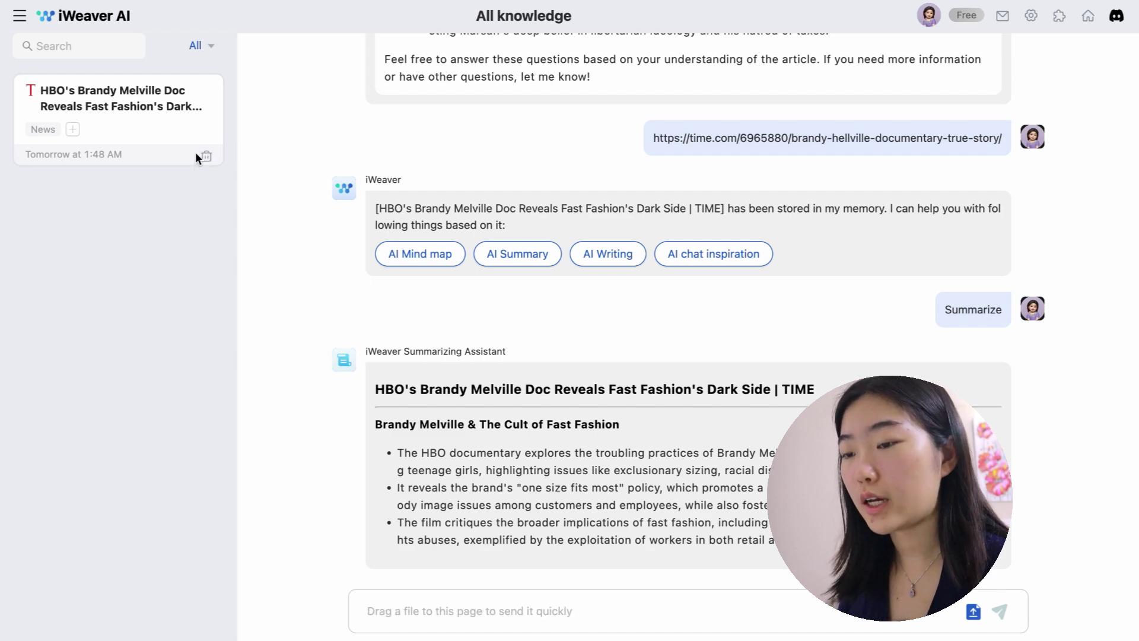
Show All Knowledge from the navigation drawer and filter it to Link items only
left_click(13, 16)
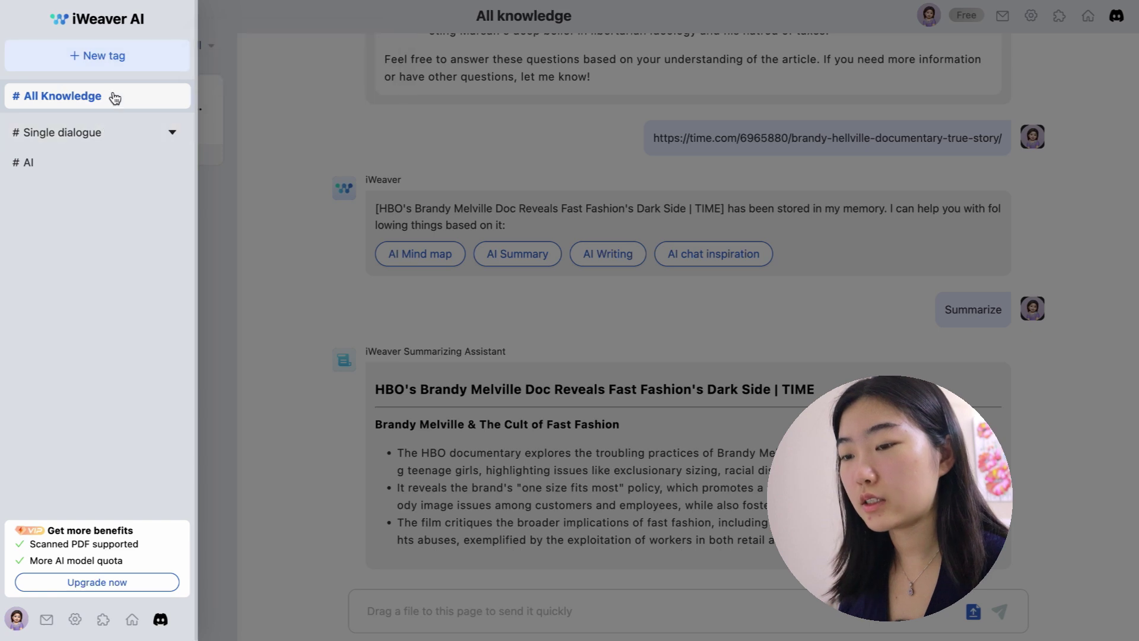
left_click(172, 135)
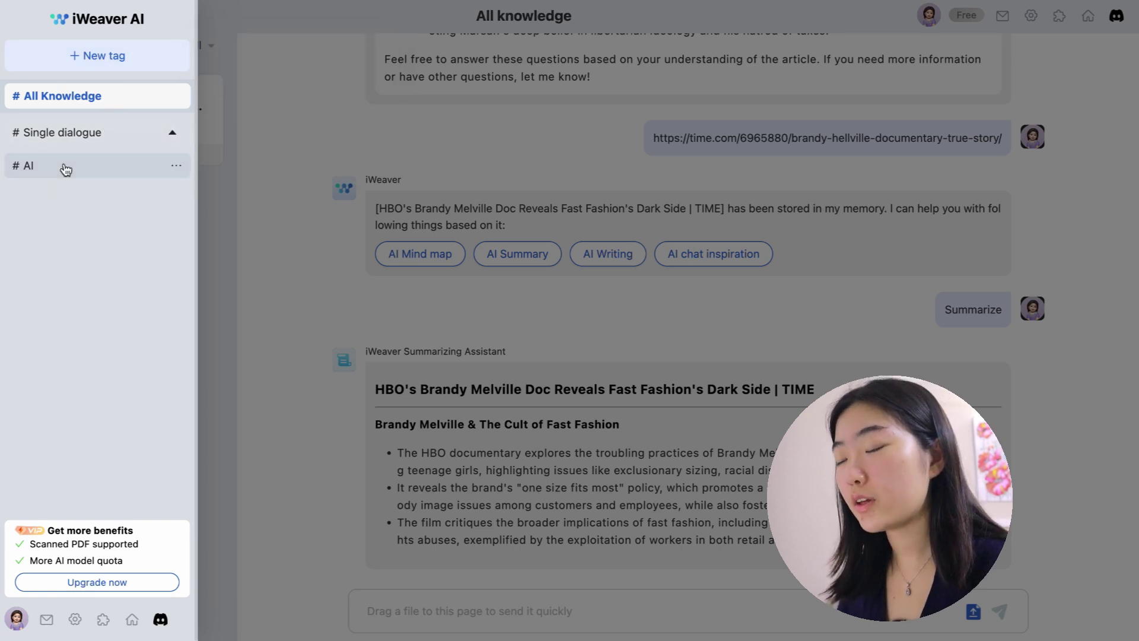
left_click(80, 95)
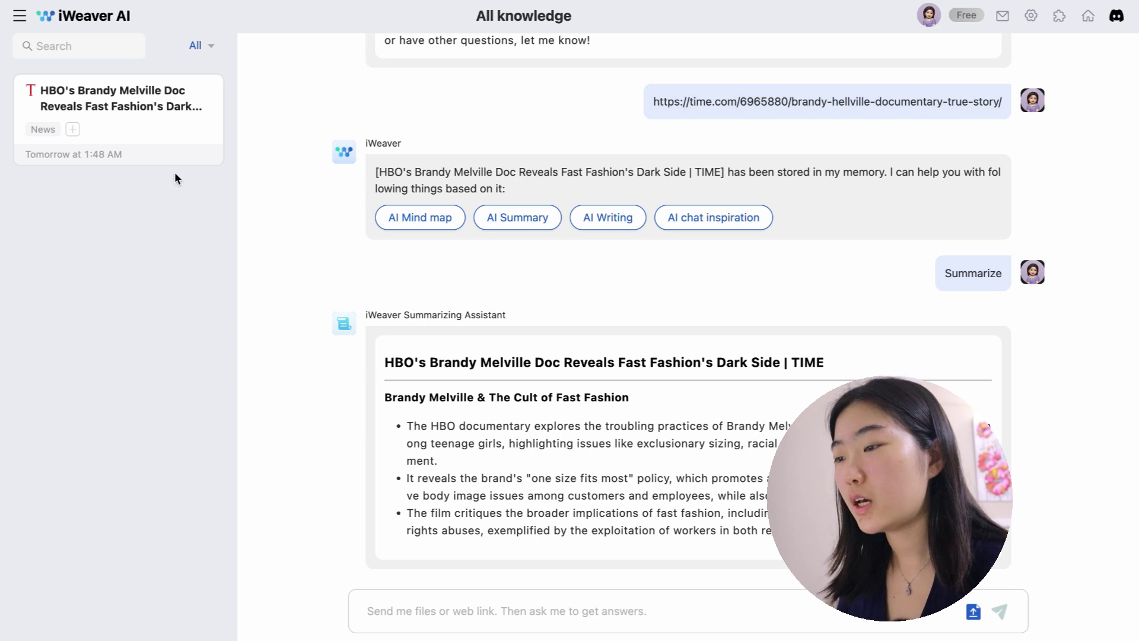
left_click(196, 47)
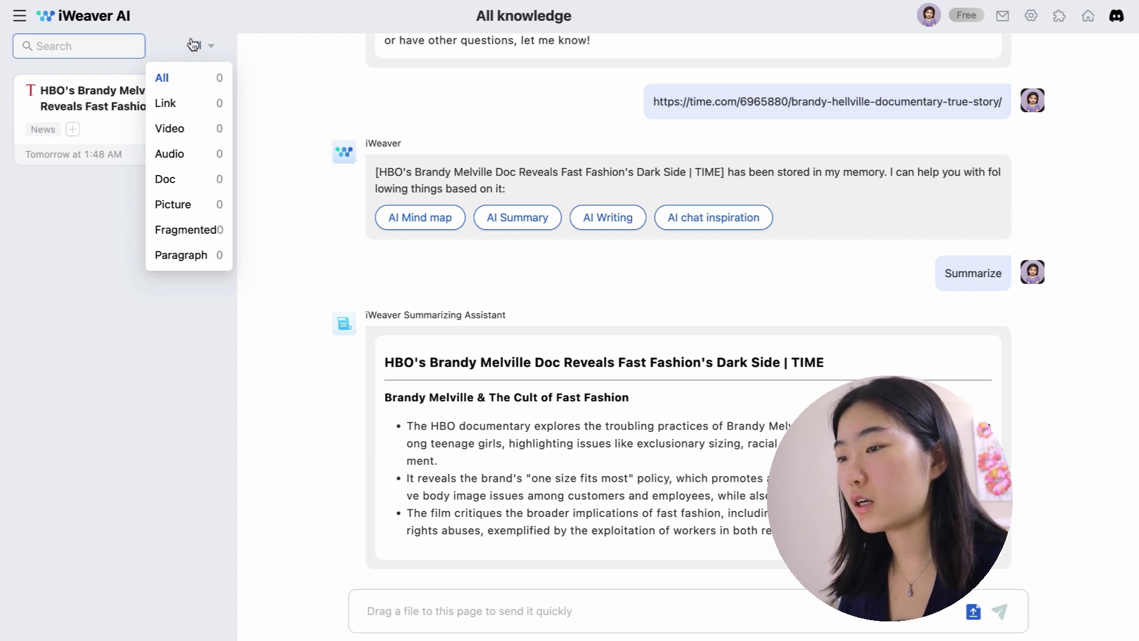
left_click(199, 101)
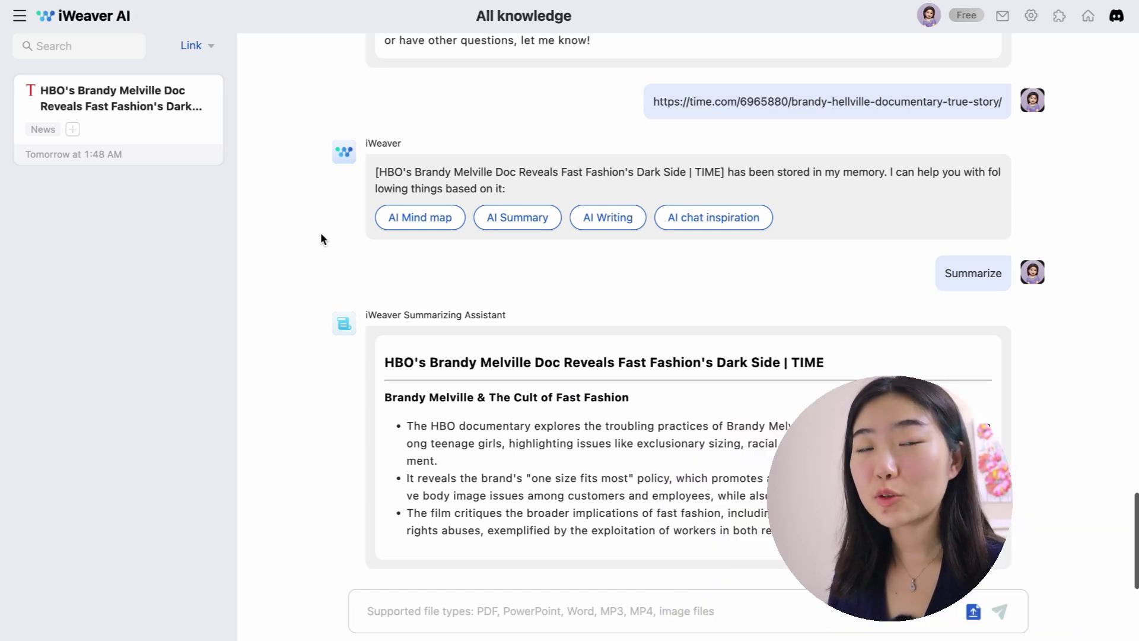
left_click(408, 614)
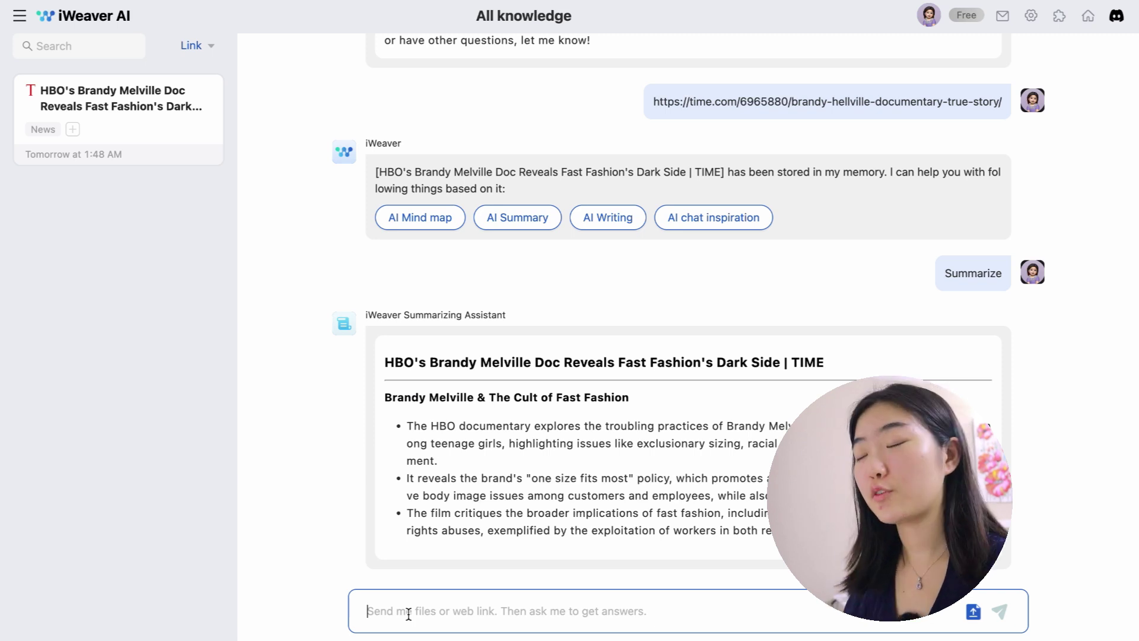
Ask the assistant to 'create questions to test my understanding' of the article
type("create ")
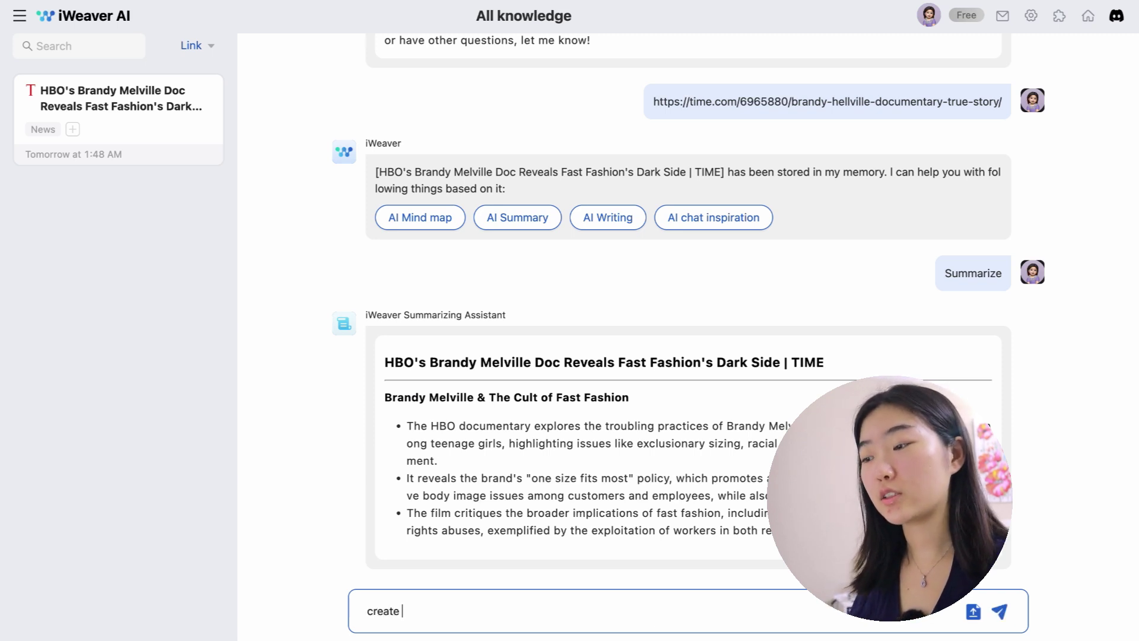
type("questions to te")
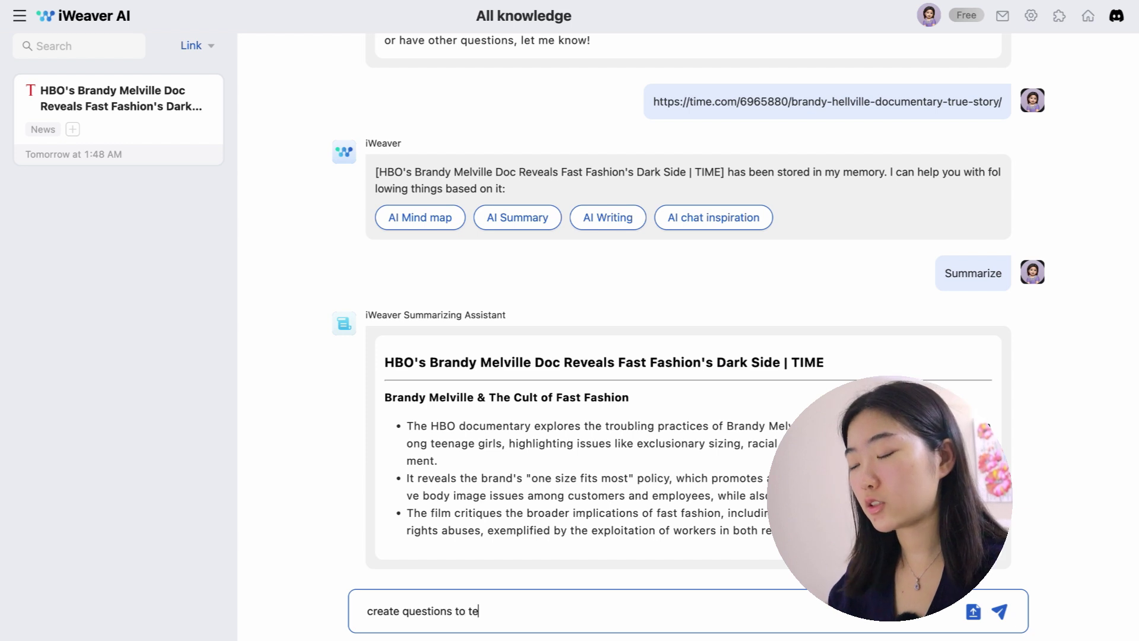
type("st my understanding")
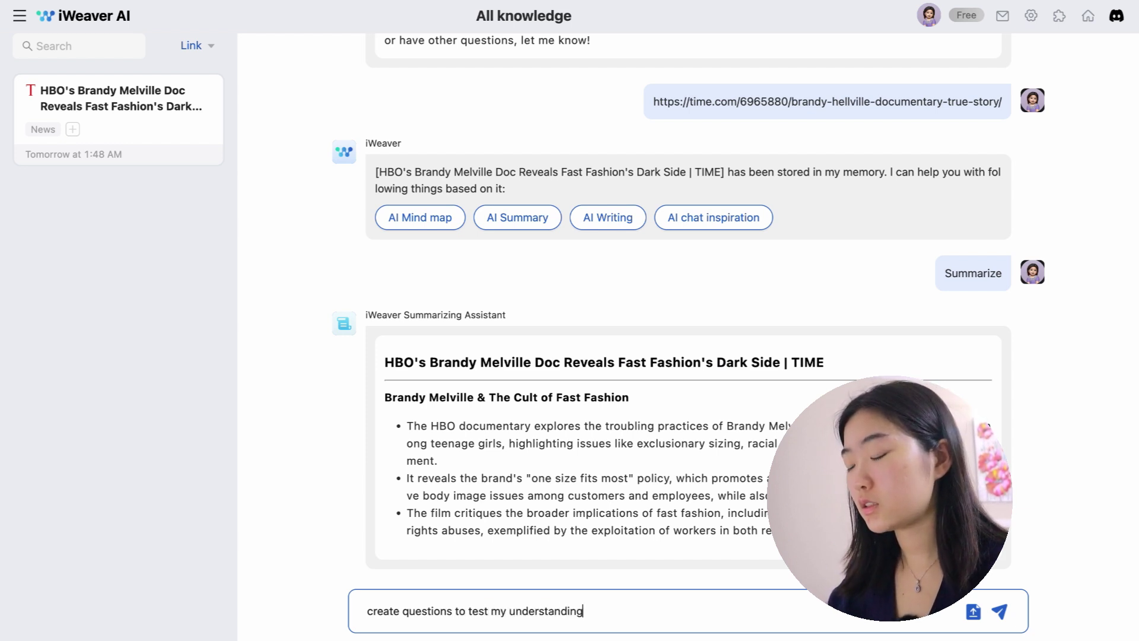
key("Return")
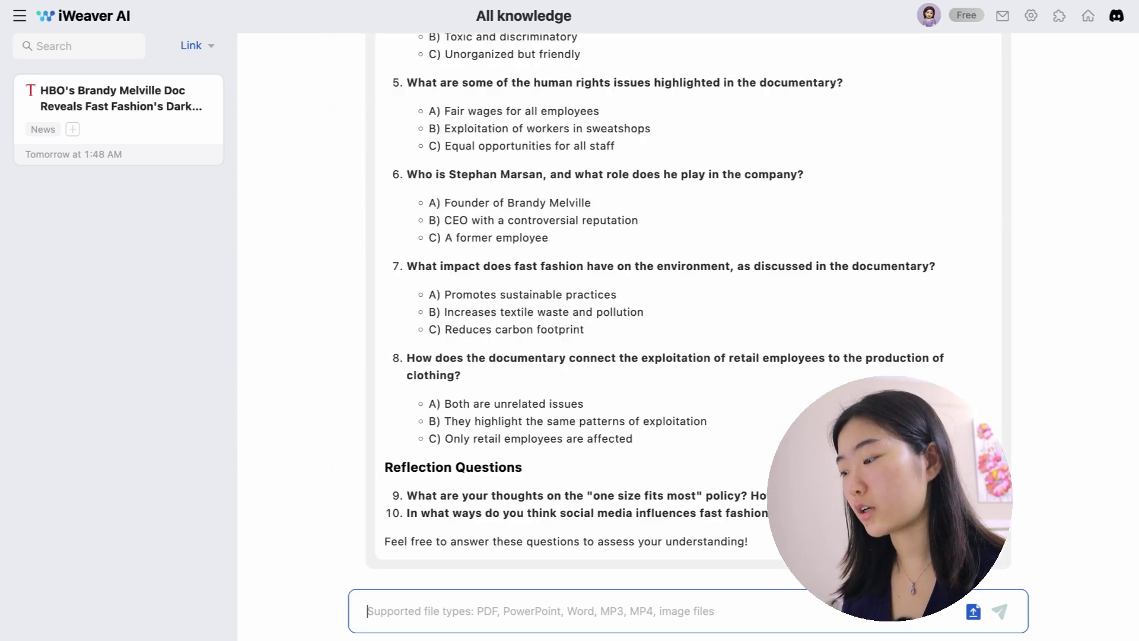
Ask the assistant 'Could you give me the answers' for the quiz questions
type("COuld")
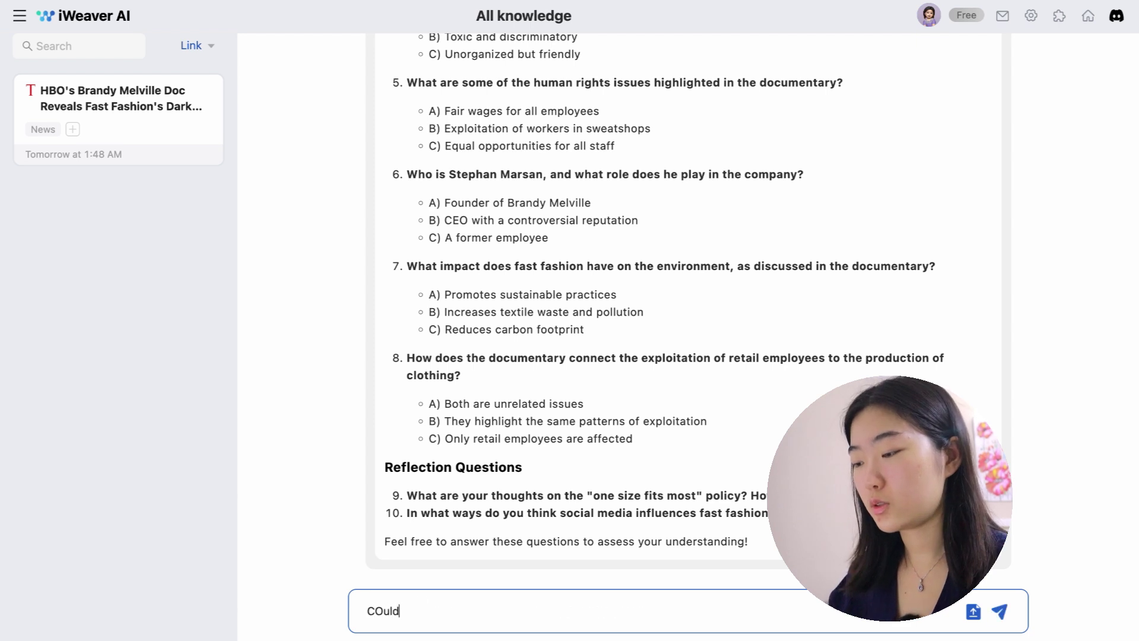
type(" you give me the answ")
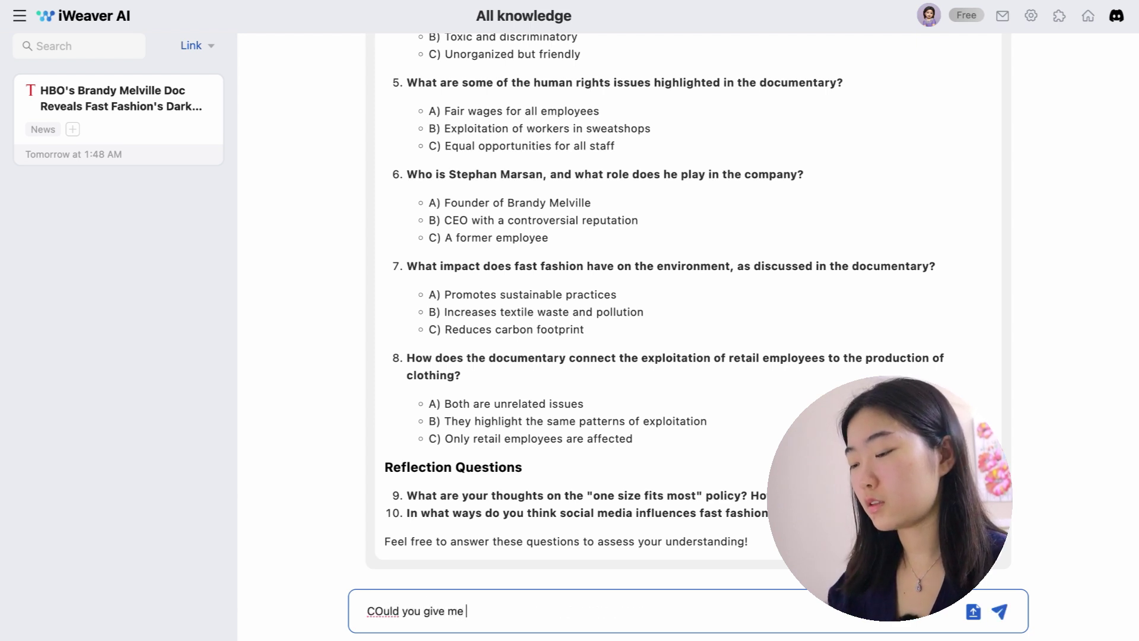
type("ers")
key("Return")
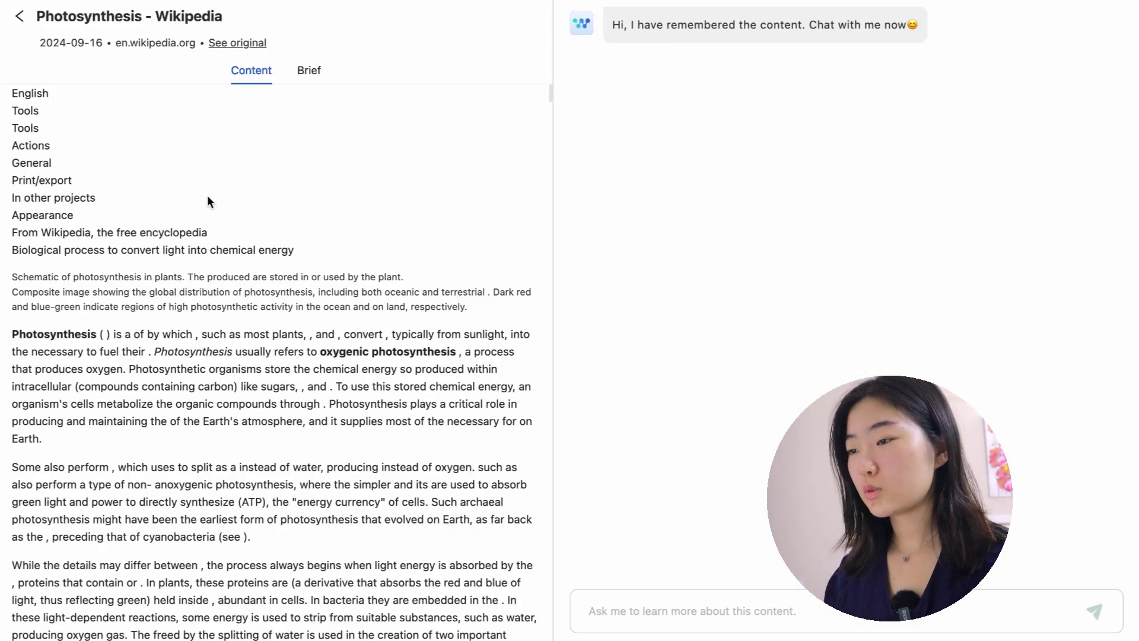
Ask the assistant to 'Provide a summary for me' of the Photosynthesis article
scroll(208, 195, "down", 9)
scroll(207, 194, "down", 7)
scroll(207, 195, "up", 11)
scroll(501, 362, "up", 2)
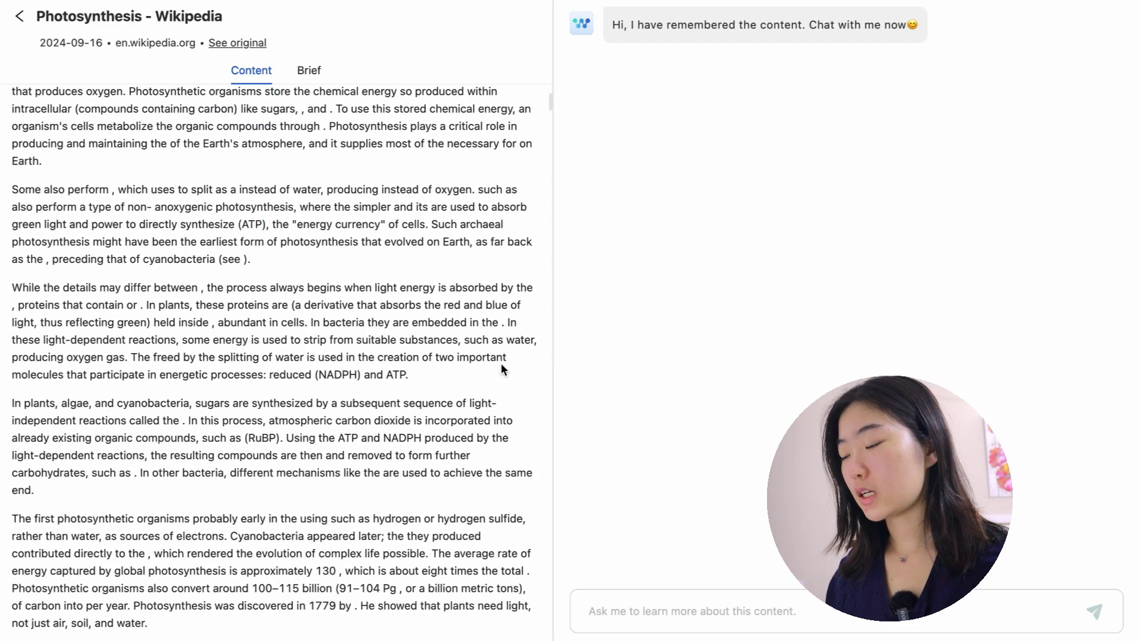
left_click(584, 611)
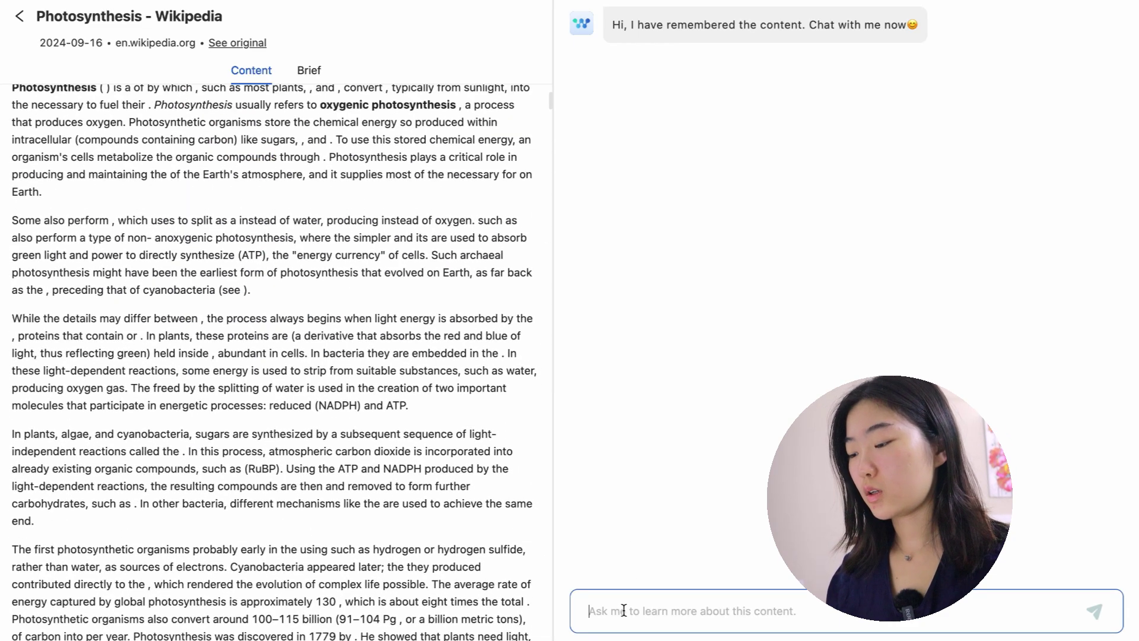
type("Provide a ")
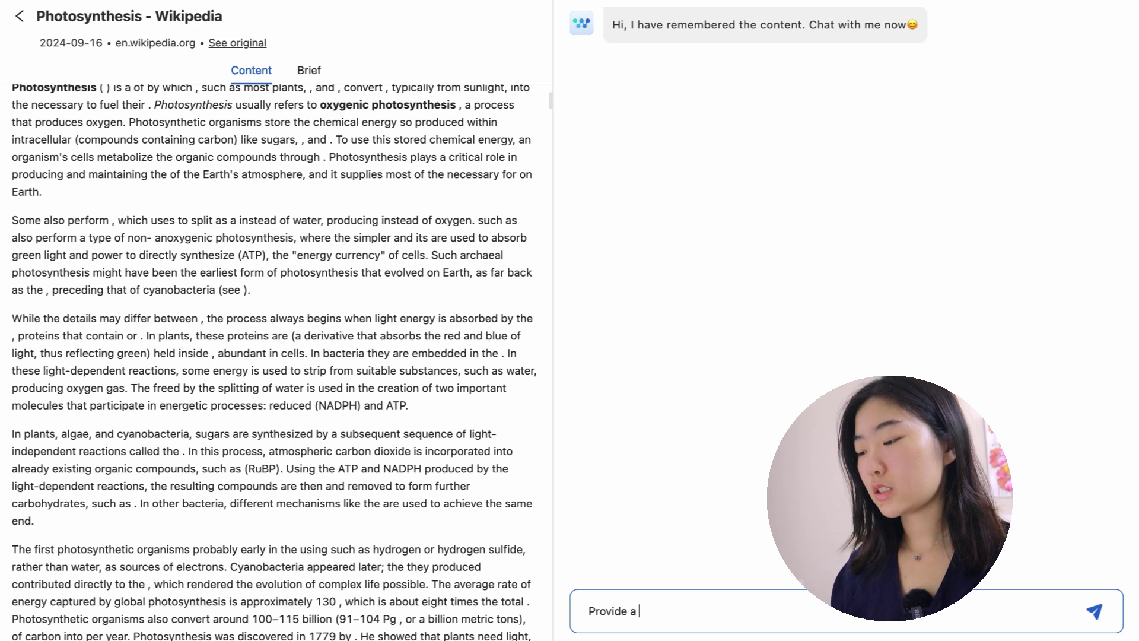
type("summmary for me")
key("Return")
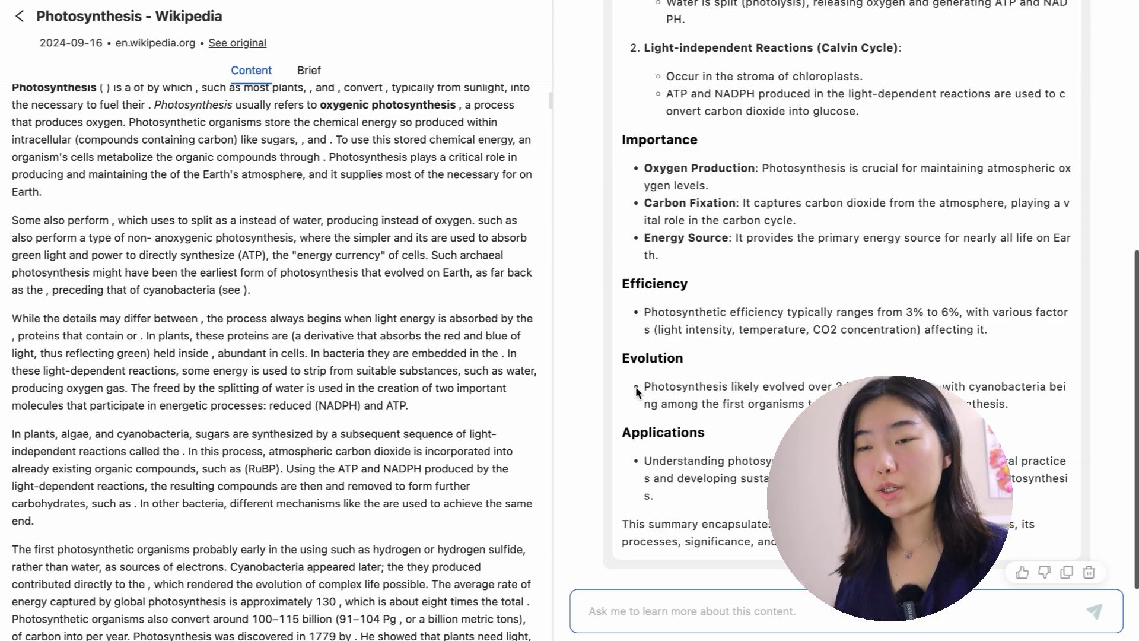
Ask the assistant to 'generate a mind map' of the Photosynthesis article
type("generate a mind mao")
key("BackSpace")
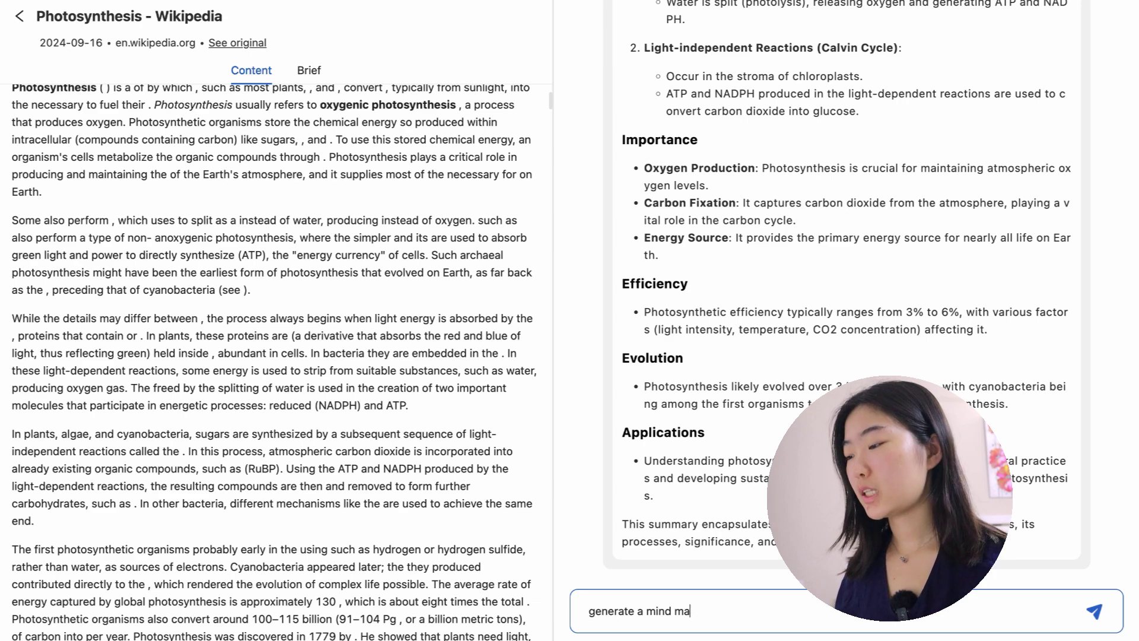
type("p")
key("Return")
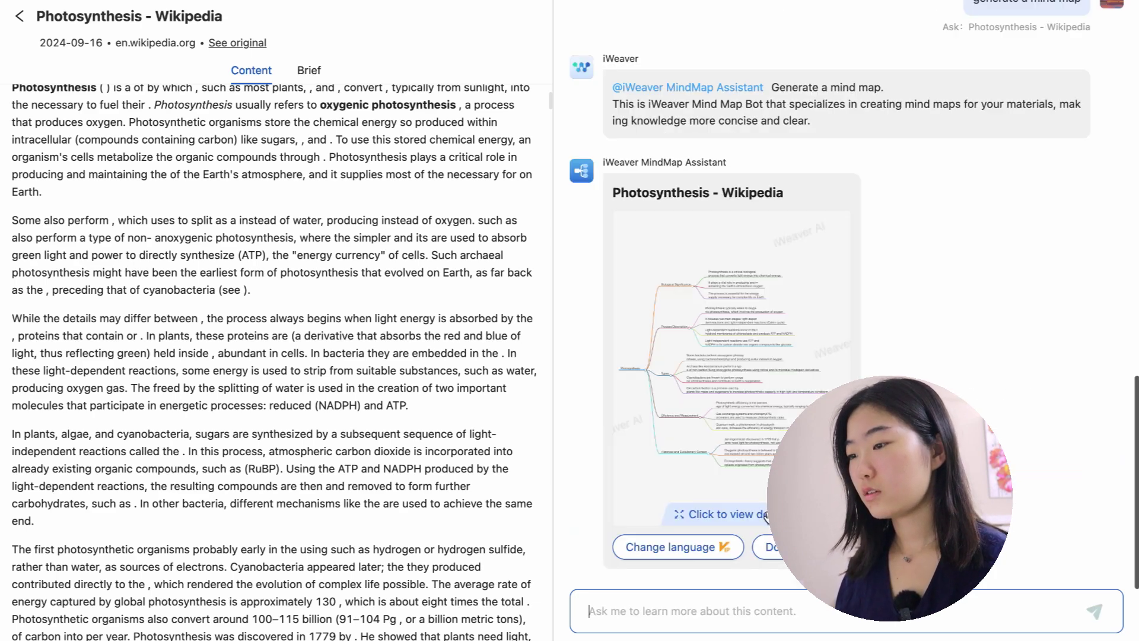
View the mind map full size, panning across its branches and fitting the tree to view
left_click(766, 514)
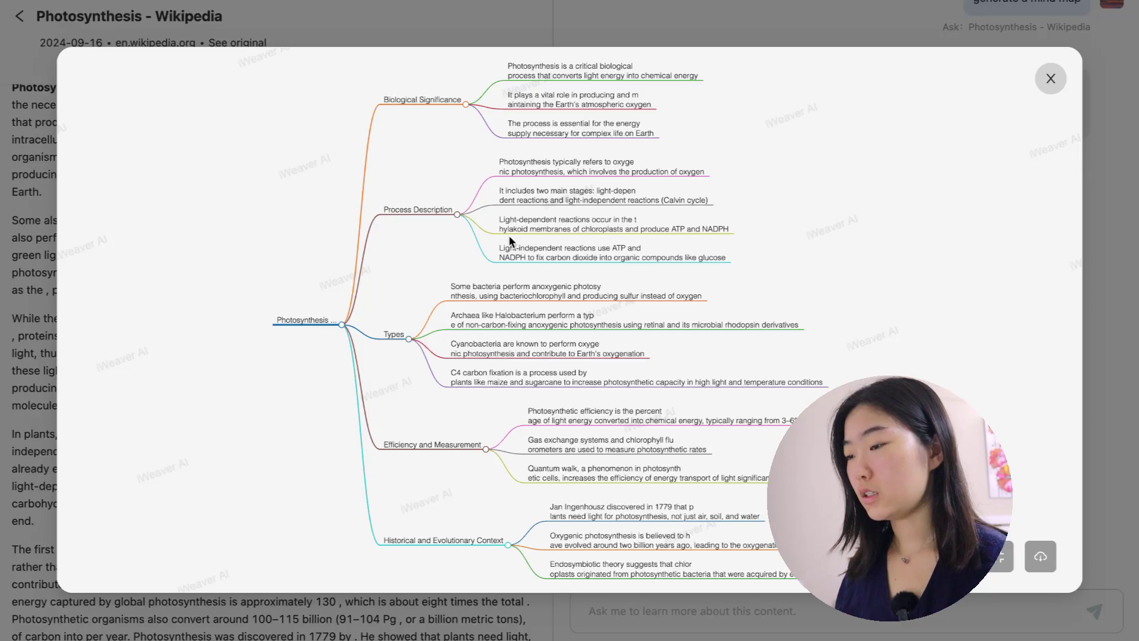
scroll(690, 415, "up", 5)
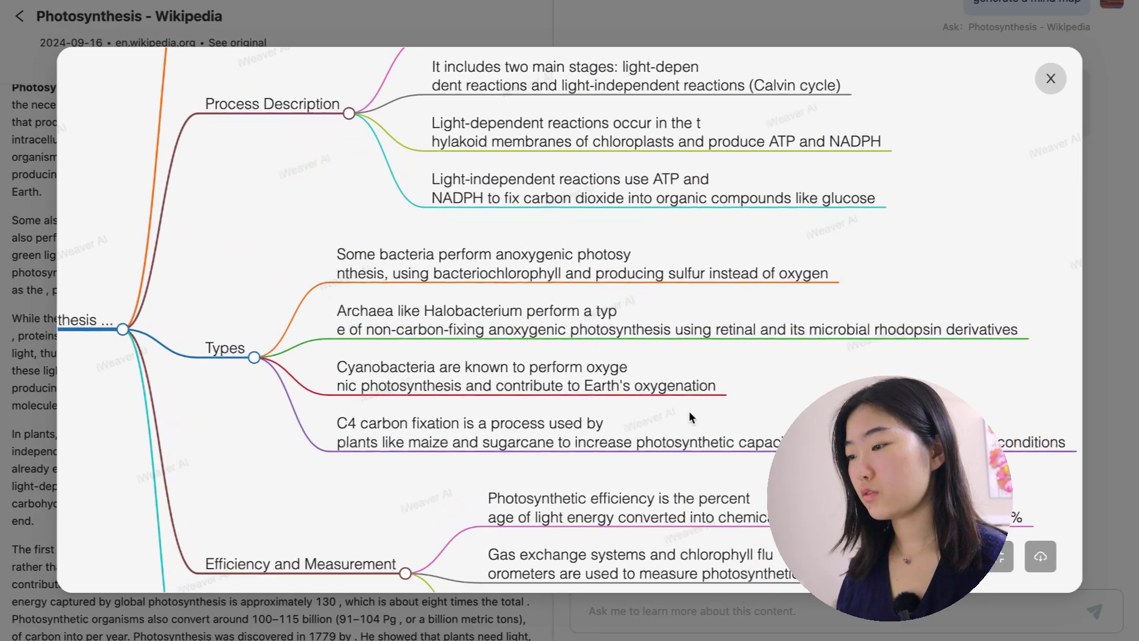
scroll(689, 411, "up", 5)
scroll(690, 411, "down", 4)
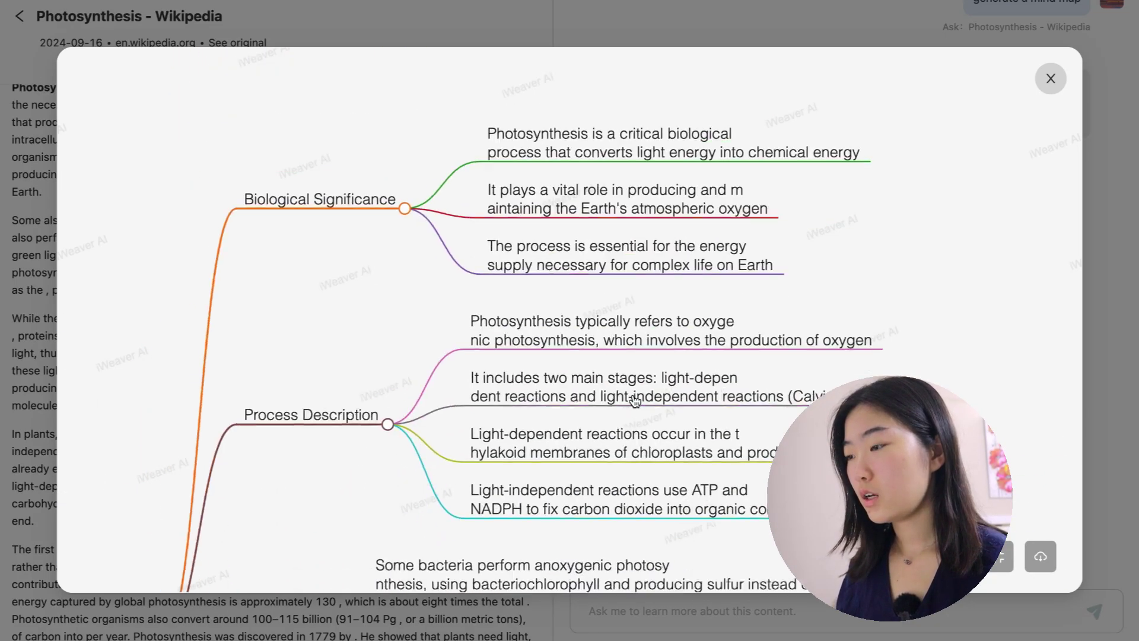
scroll(547, 284, "left", 3)
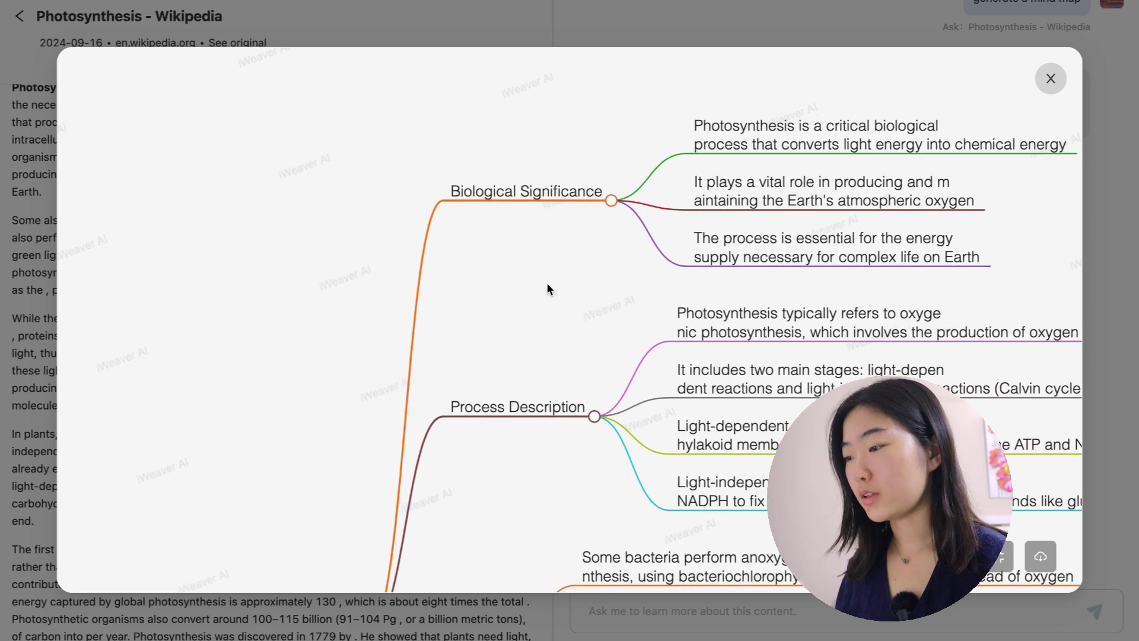
scroll(546, 284, "down", 5)
scroll(547, 281, "down", 2)
scroll(547, 283, "down", 5)
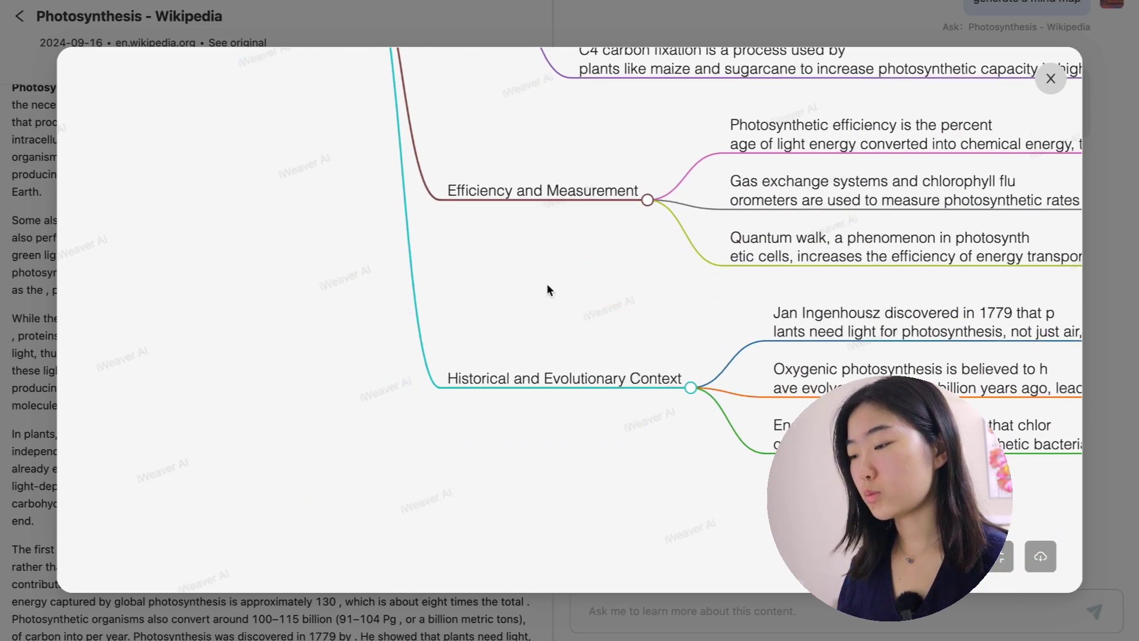
scroll(544, 285, "down", 3)
scroll(543, 288, "up", 8)
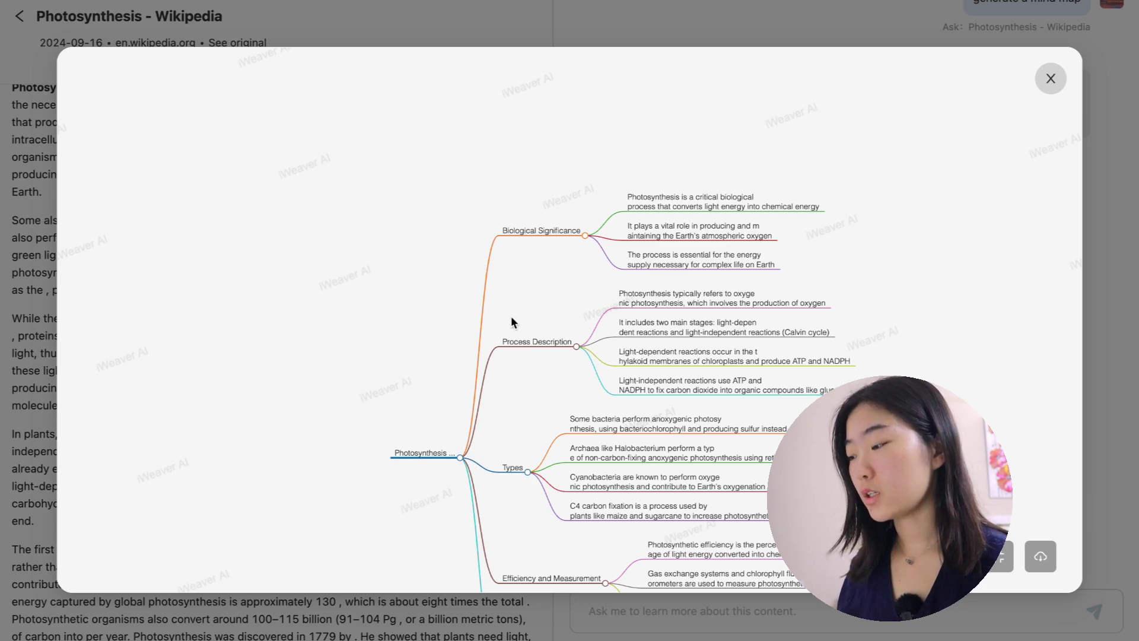
scroll(512, 323, "down", 5)
scroll(512, 322, "right", 3)
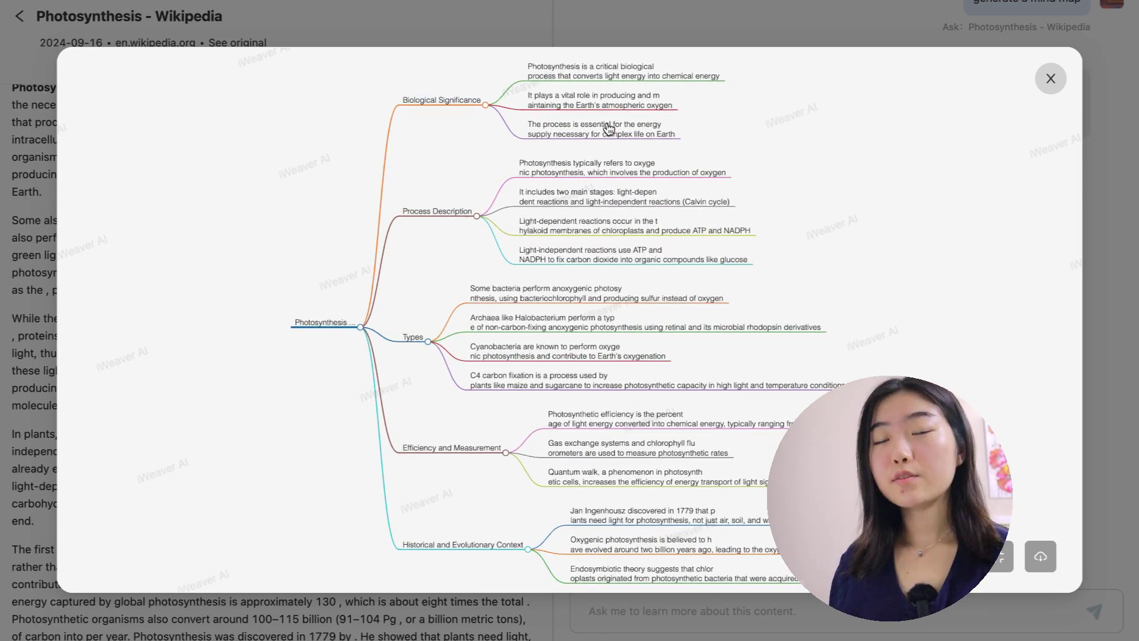
scroll(610, 189, "down", 5)
scroll(653, 183, "up", 5)
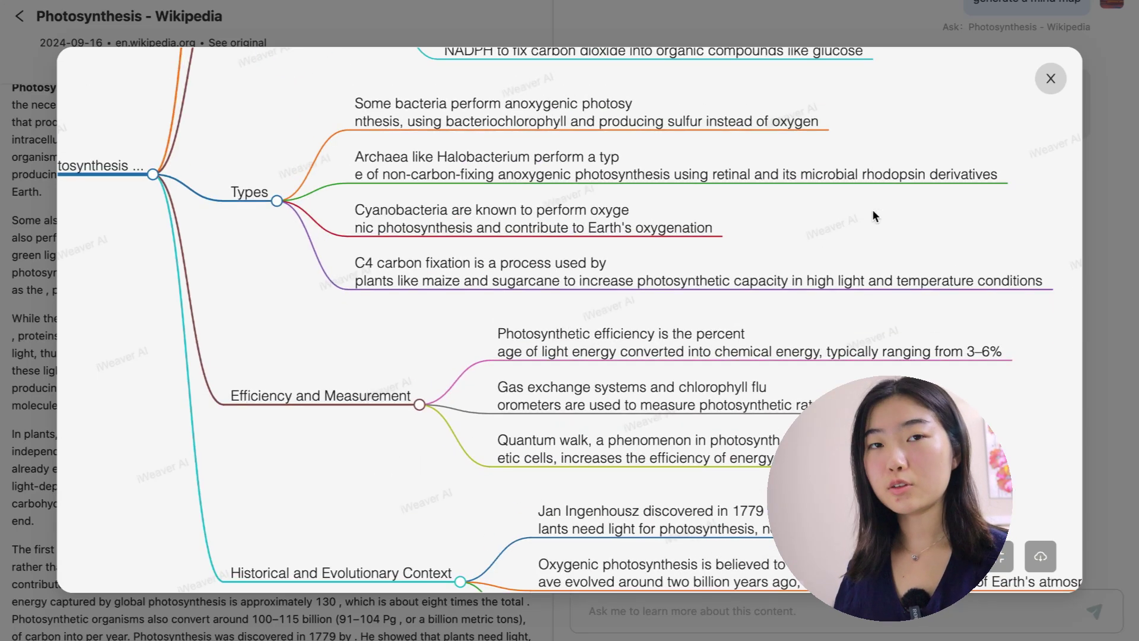
left_click(1001, 557)
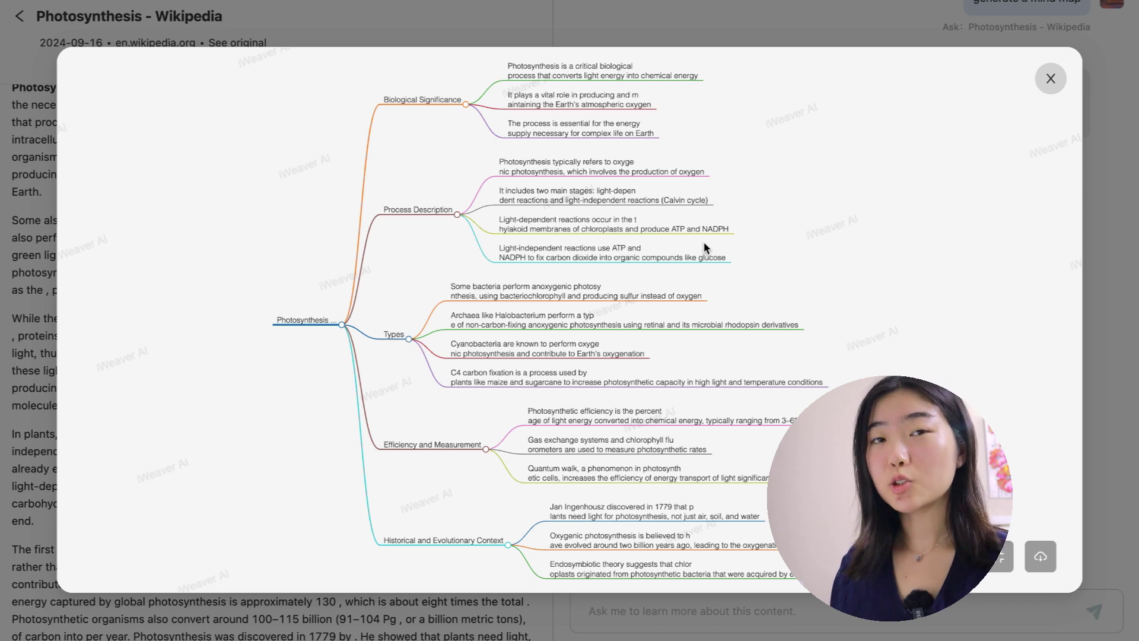
scroll(705, 248, "down", 1)
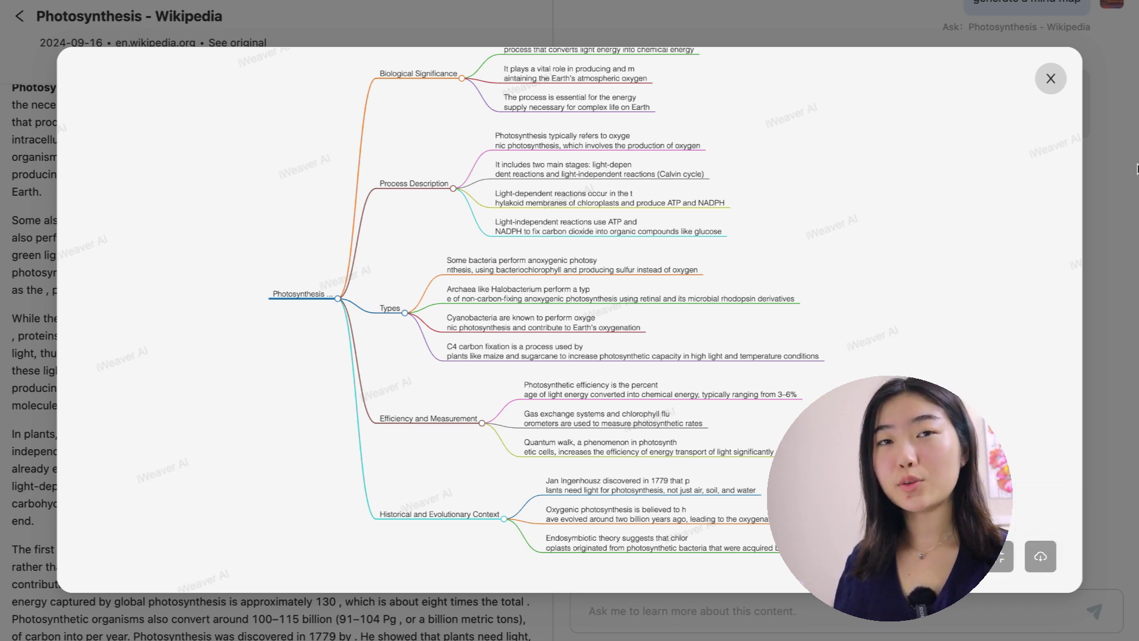
Close the mind map and browse the FFP1_Pharmacology_.pdf document with its summary
left_click(1051, 72)
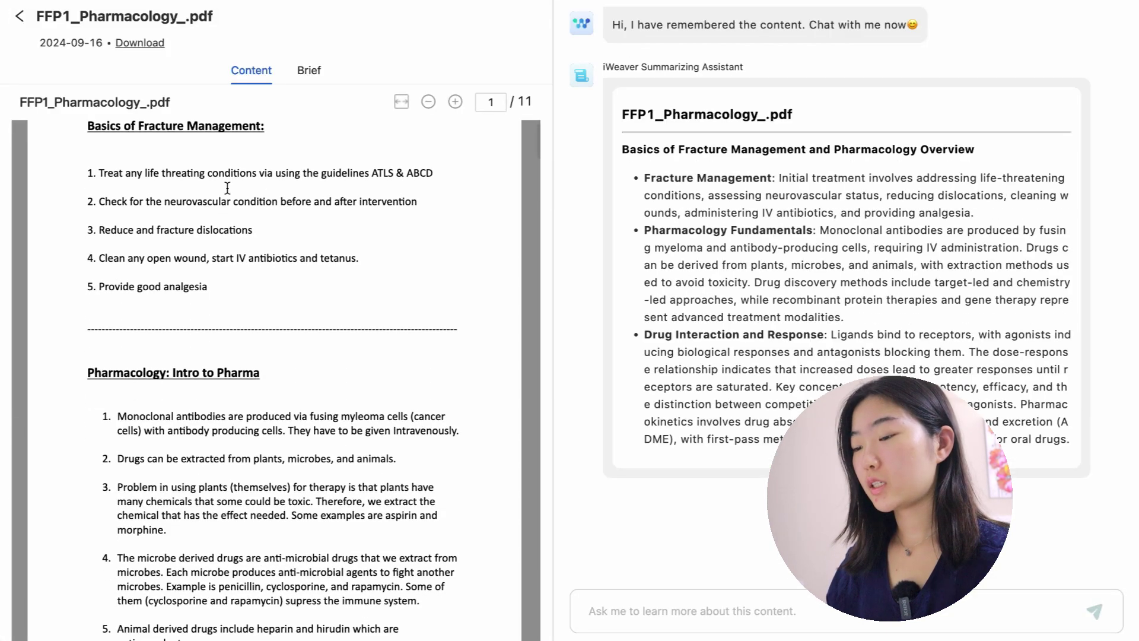
scroll(226, 188, "up", 1)
scroll(226, 188, "down", 6)
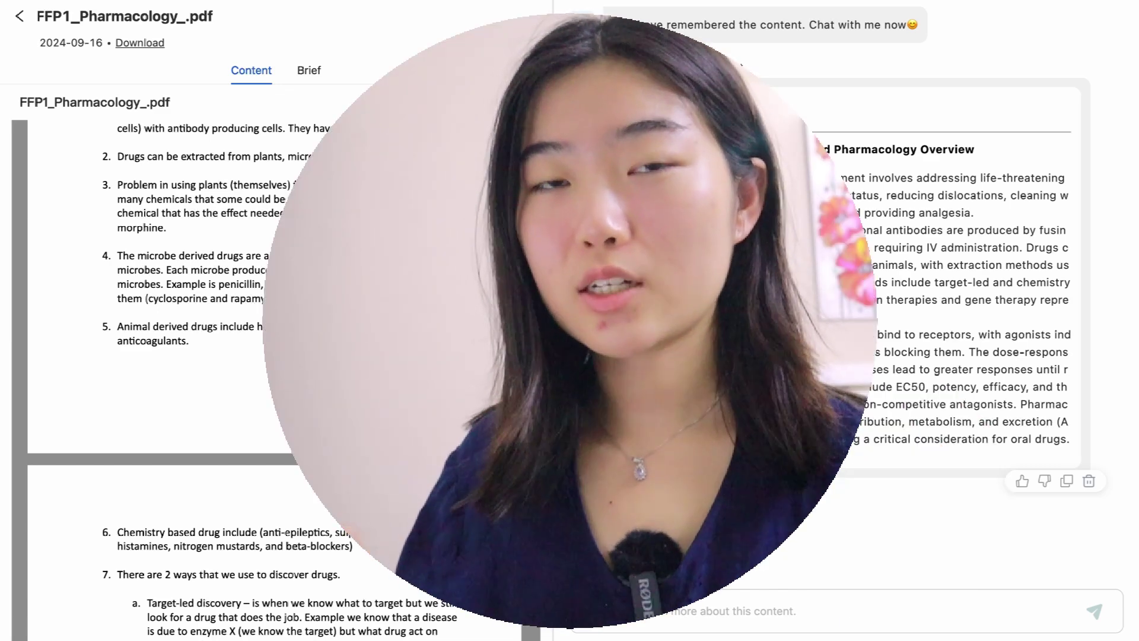
type("W")
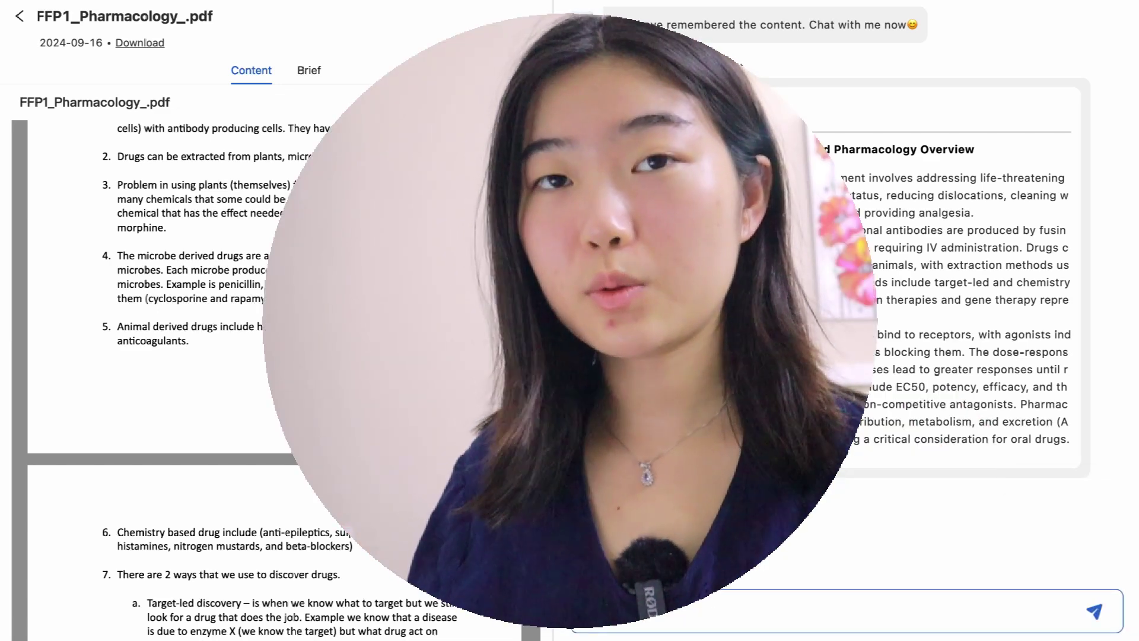